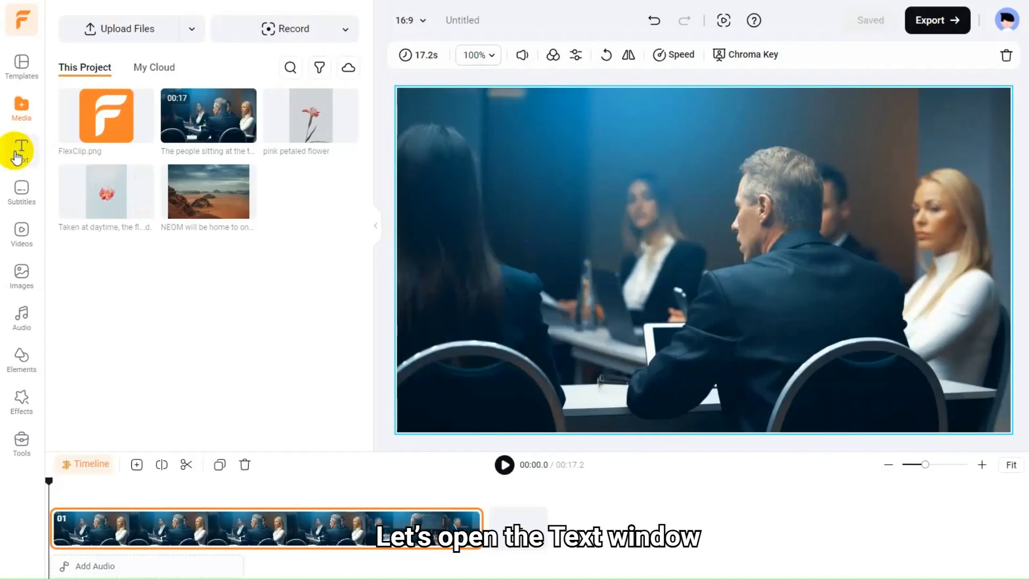
Open the Text panel's templates and show the full Logo Overlays collection.
click(18, 156)
scroll(249, 241, down, 5)
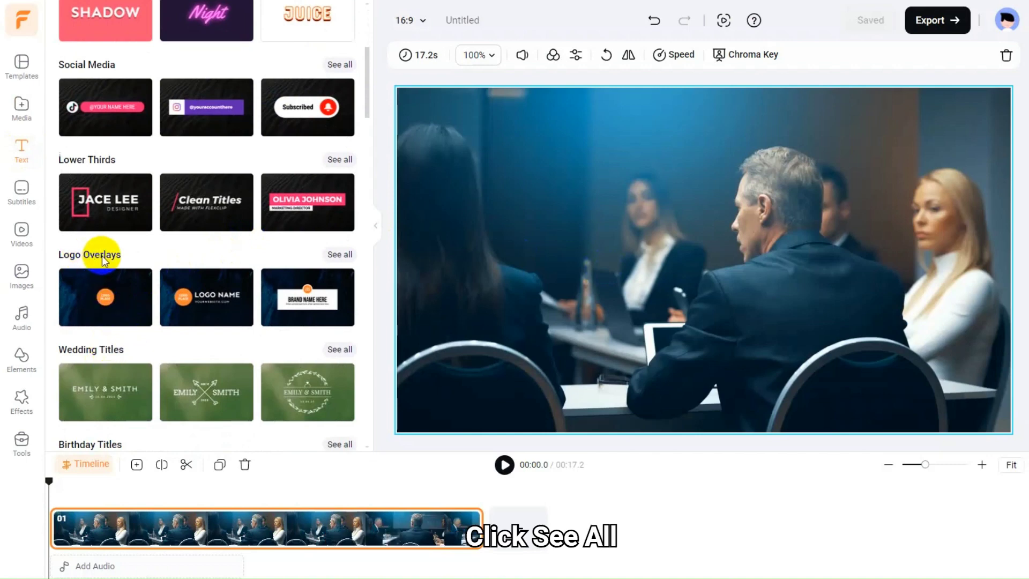
click(339, 254)
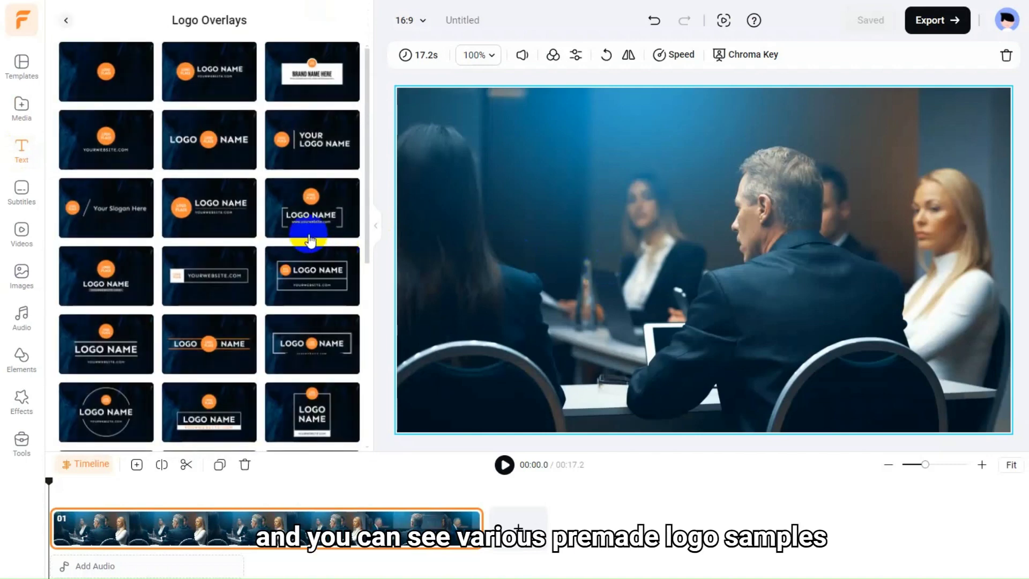
scroll(310, 239, down, 2)
scroll(310, 239, down, 3)
scroll(311, 239, down, 3)
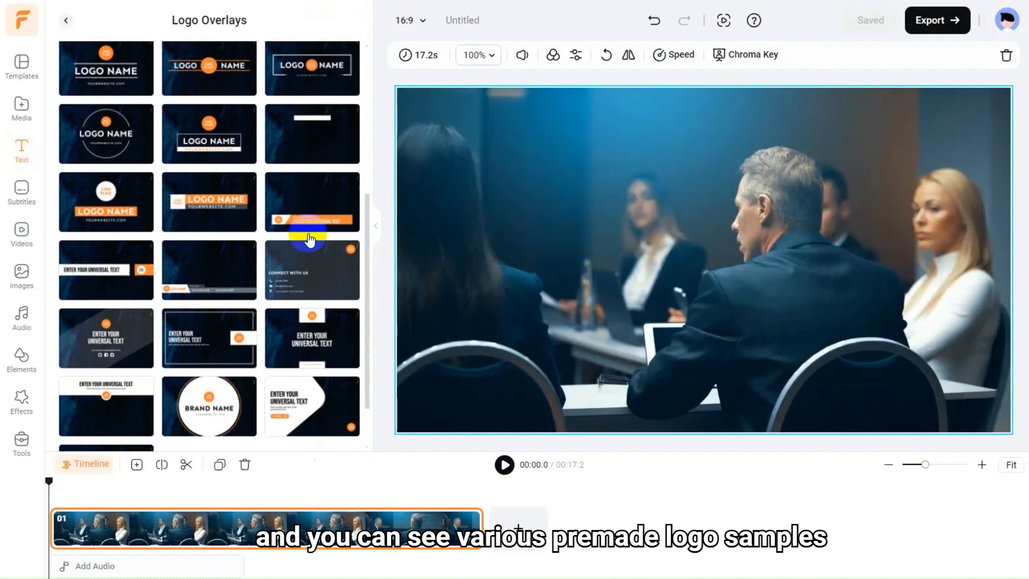
scroll(311, 239, down, 3)
scroll(310, 239, down, 1)
Add the Follow Us overlay, ungroup it, and replace its logo with FlexClip.png.
click(105, 406)
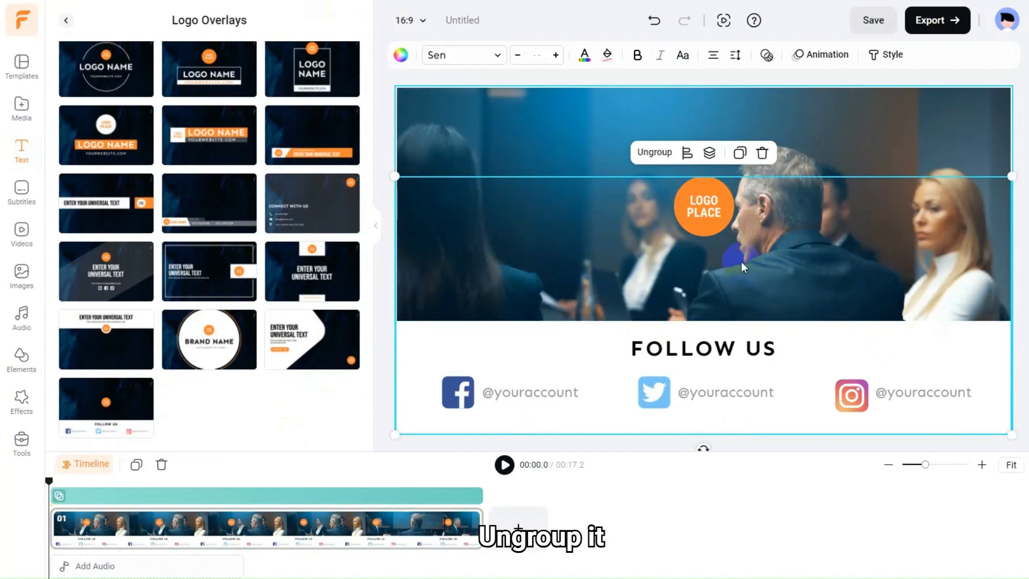
click(654, 153)
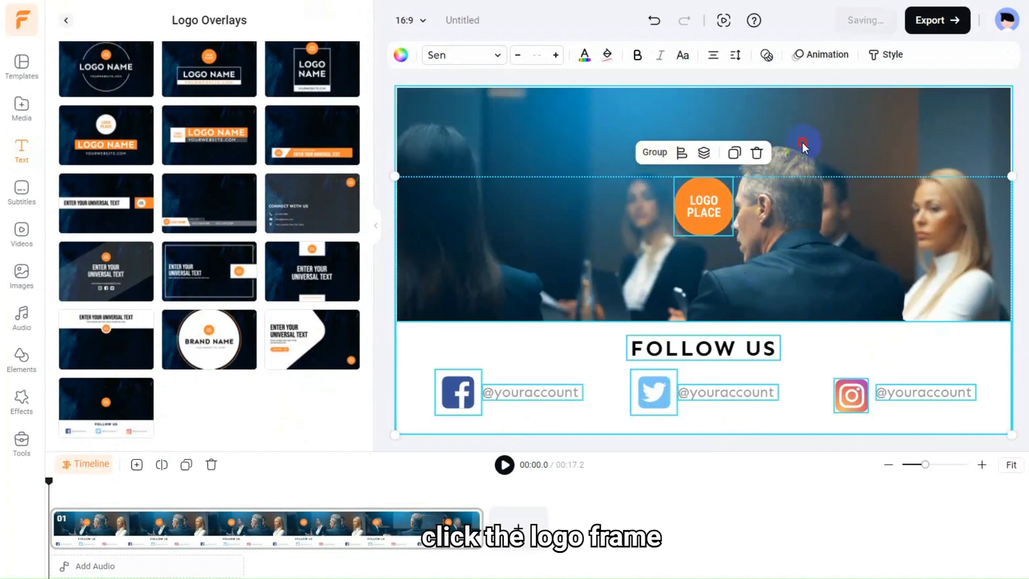
click(703, 205)
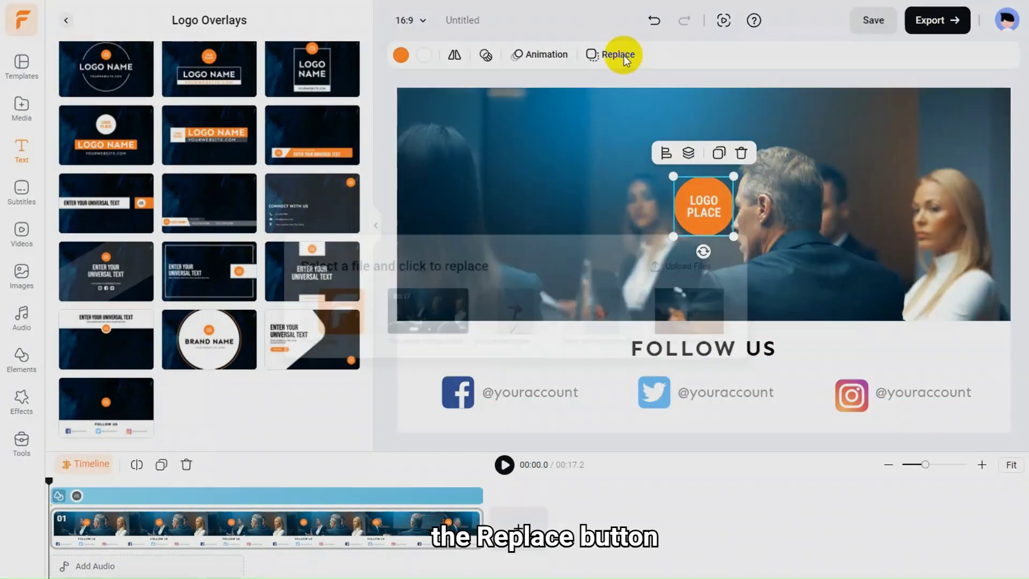
click(618, 54)
mouse_move(309, 314)
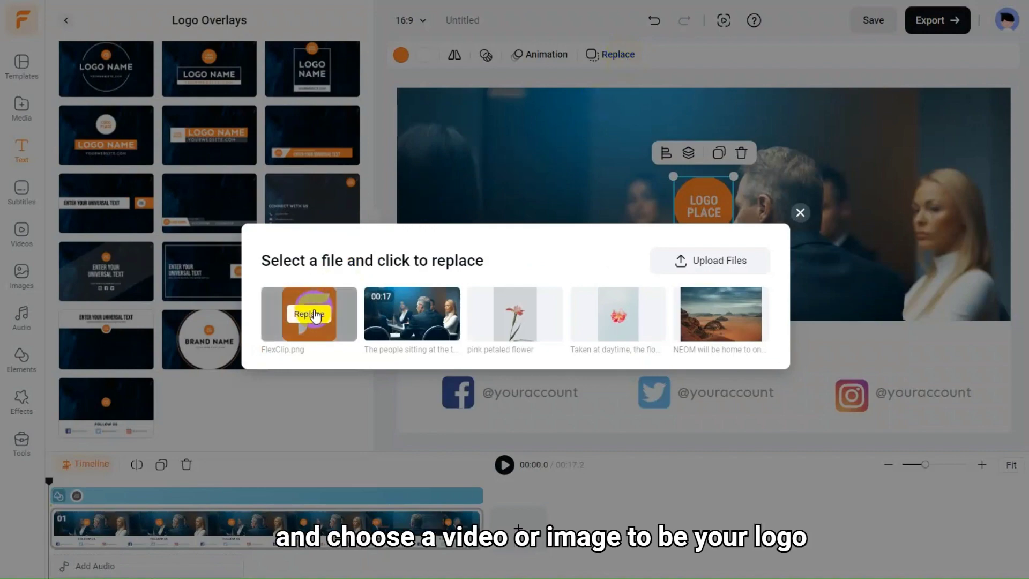
click(310, 314)
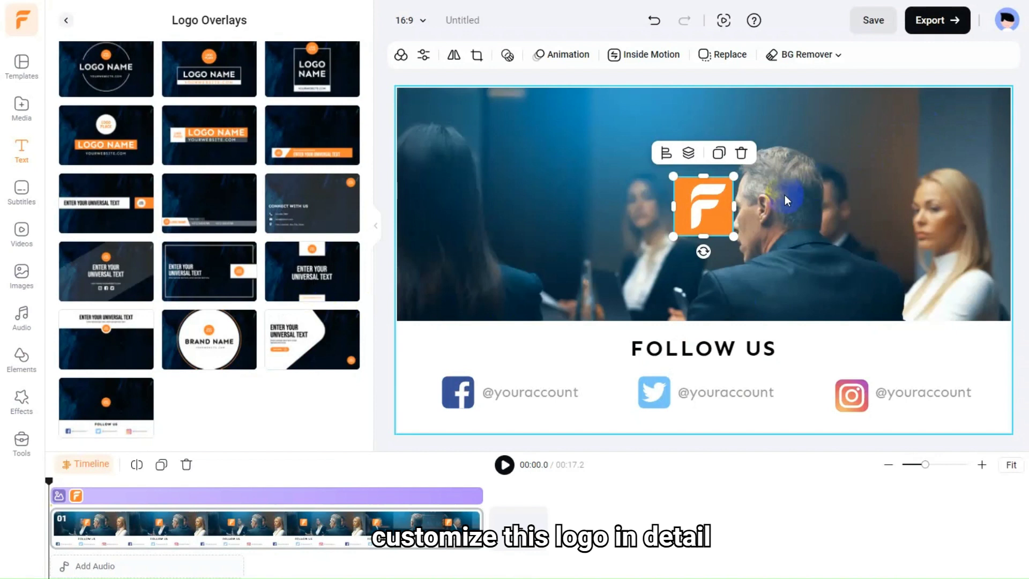
Crop the logo to a circle and give it the Popup animation.
click(401, 55)
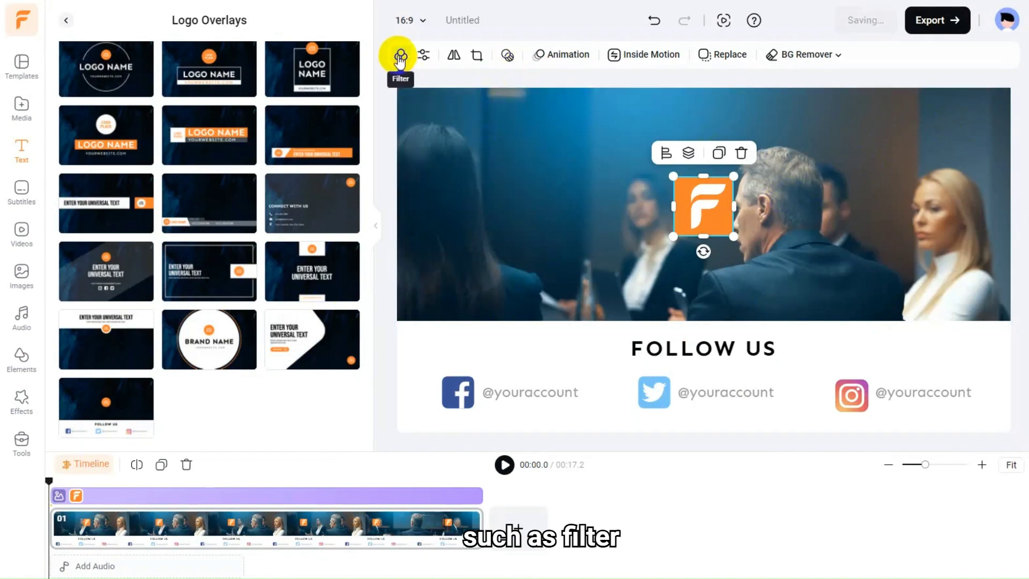
click(477, 55)
click(461, 56)
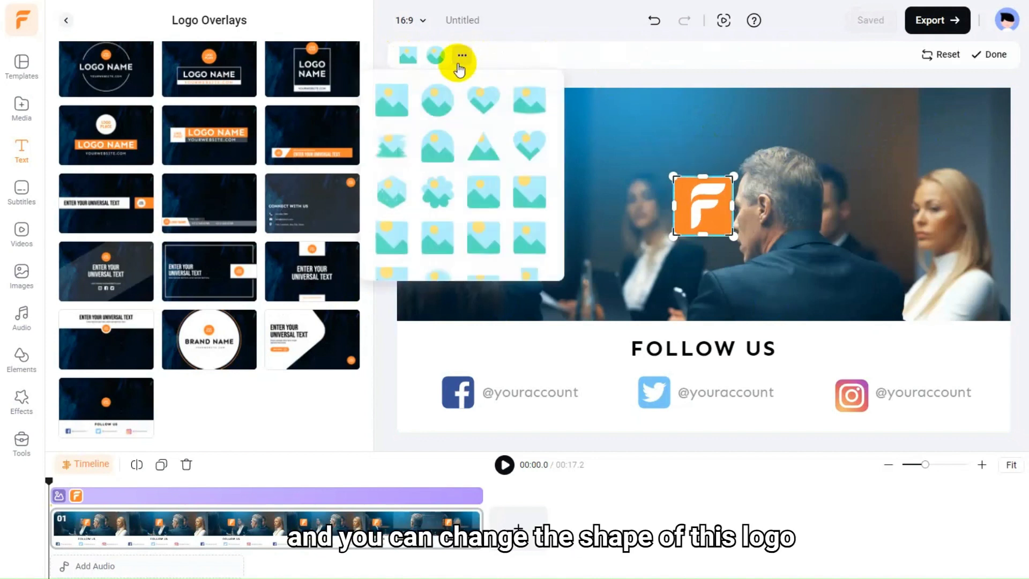
click(433, 98)
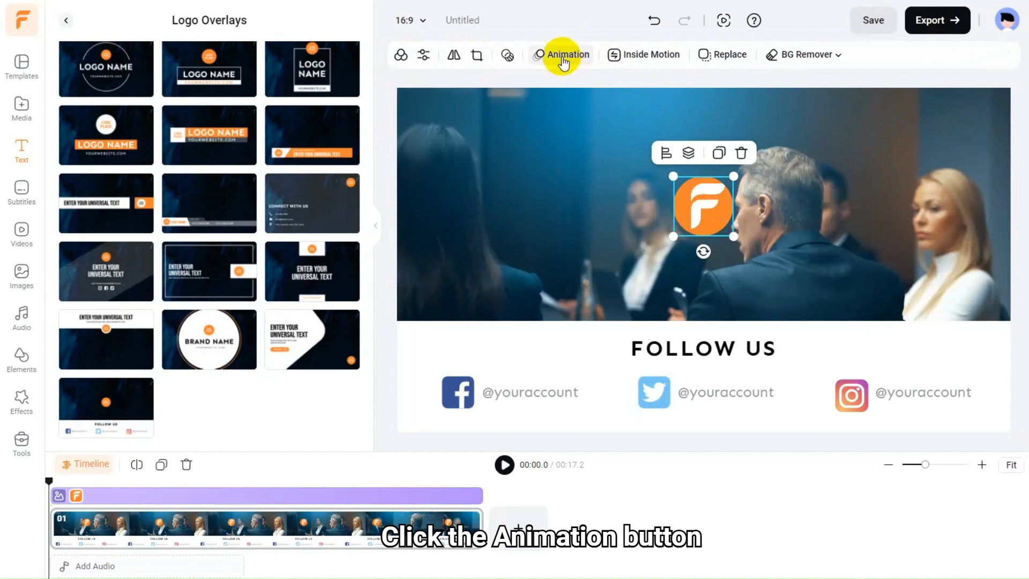
click(563, 55)
click(246, 117)
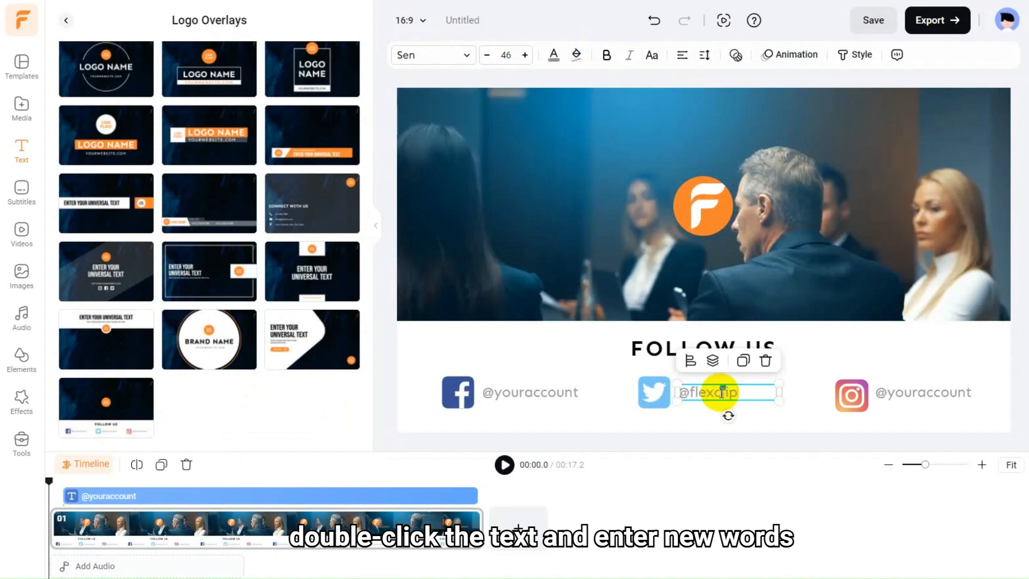
text(.com)
click(601, 219)
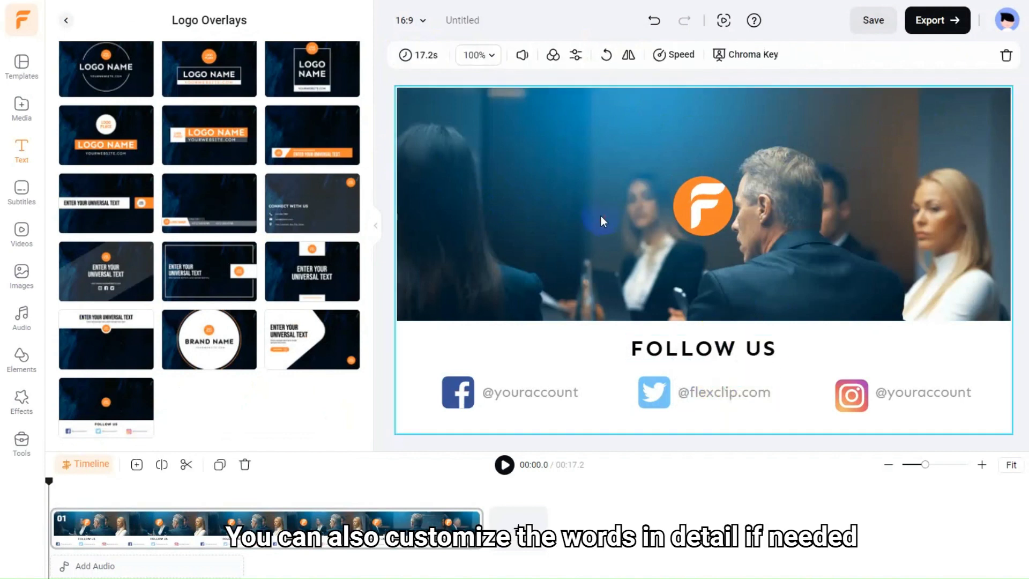
click(733, 394)
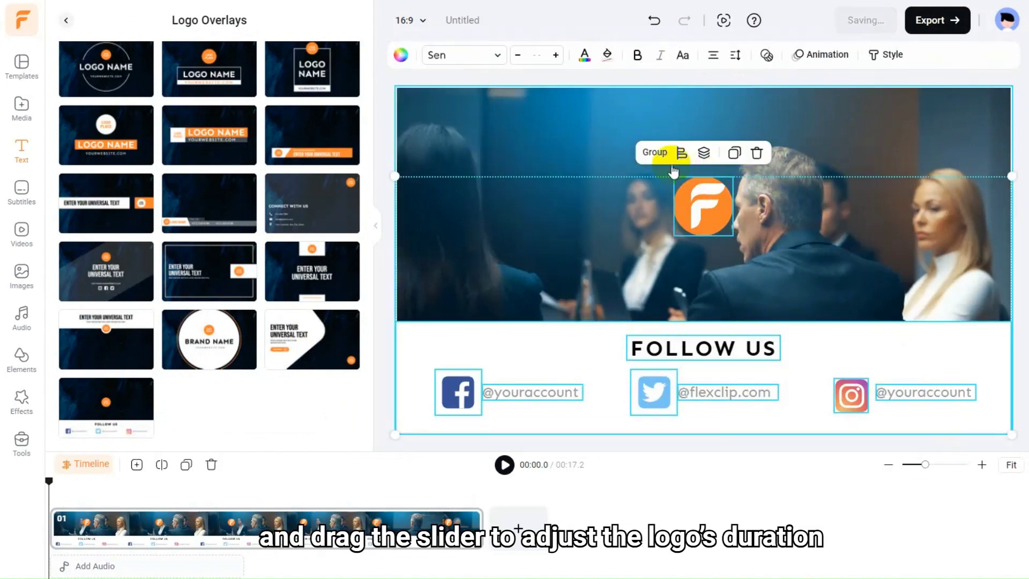
click(653, 153)
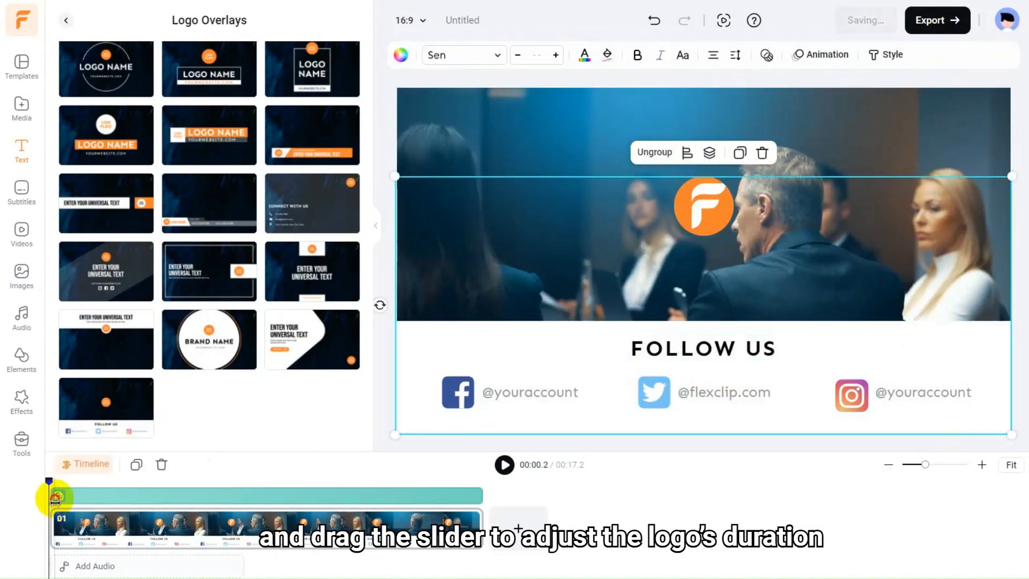
drag(57, 497, 285, 496)
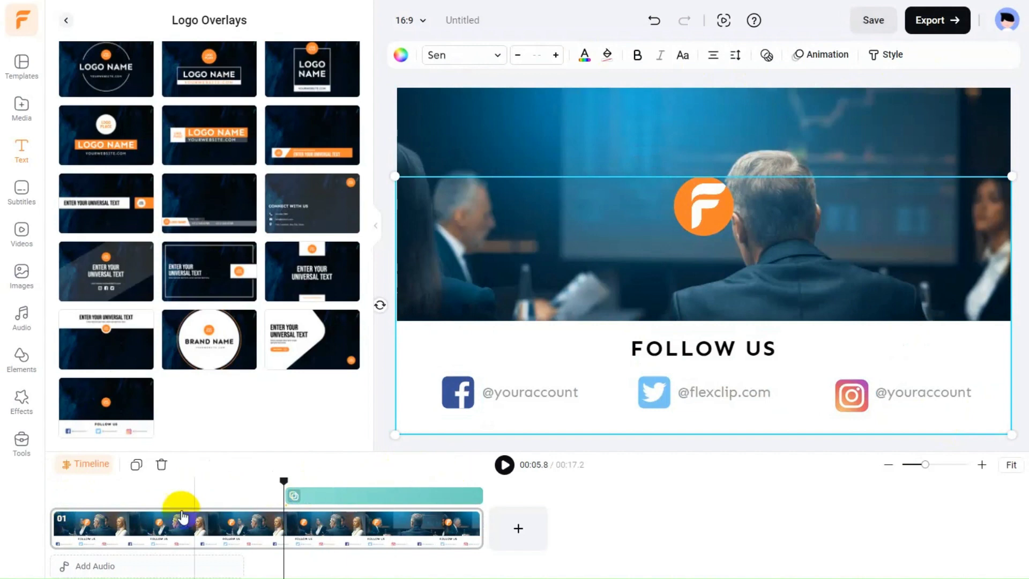
Play the meeting video to watch the Follow Us overlay appear.
click(504, 465)
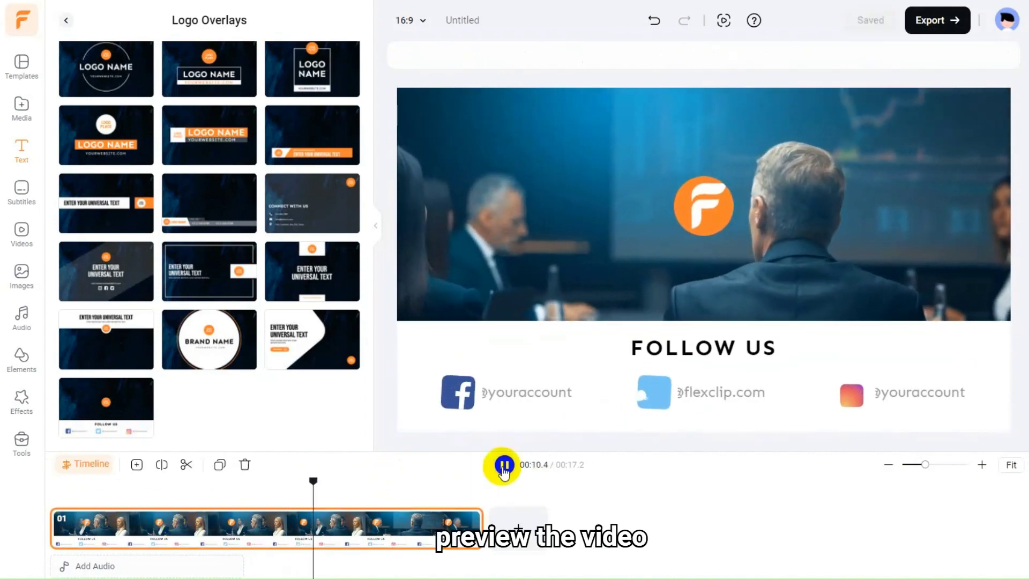